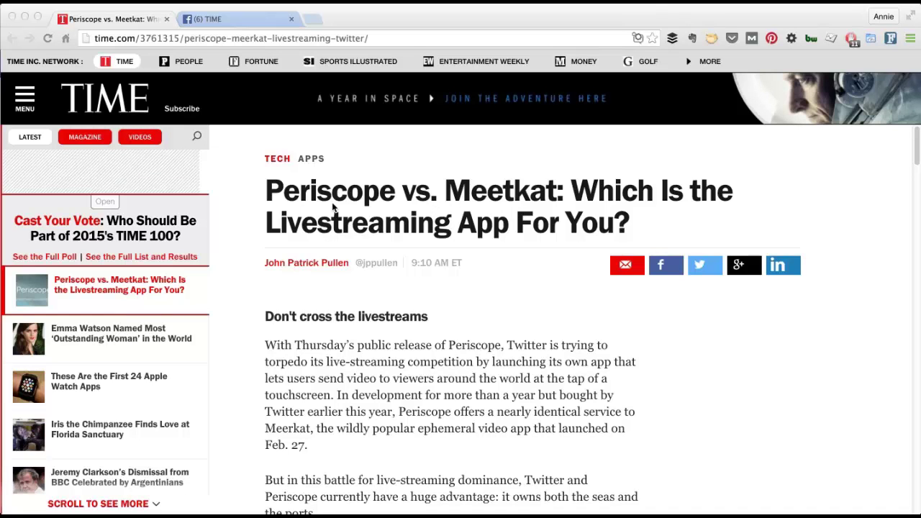
Examine the link preview title of the "Which is the livestreaming app for you?" post on TIME's Facebook page.
left_click(237, 18)
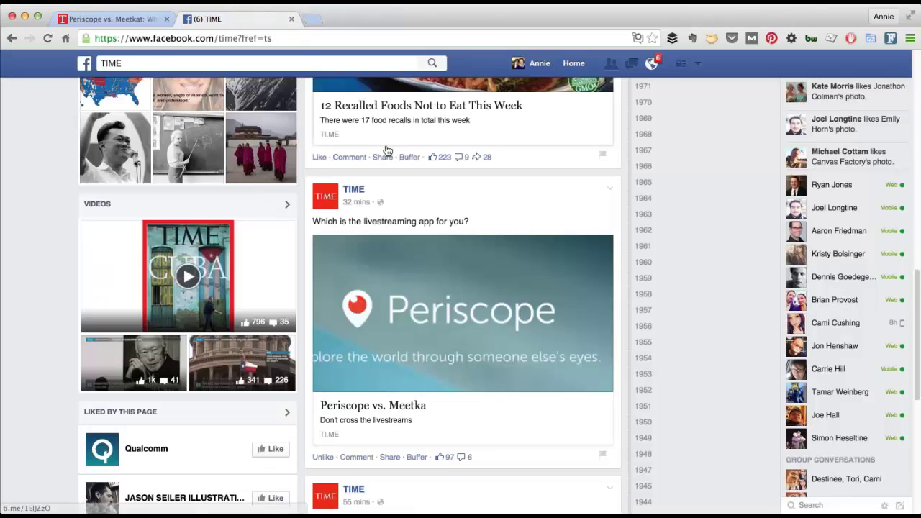
scroll(565, 339, "down", 2)
scroll(545, 365, "up", 1)
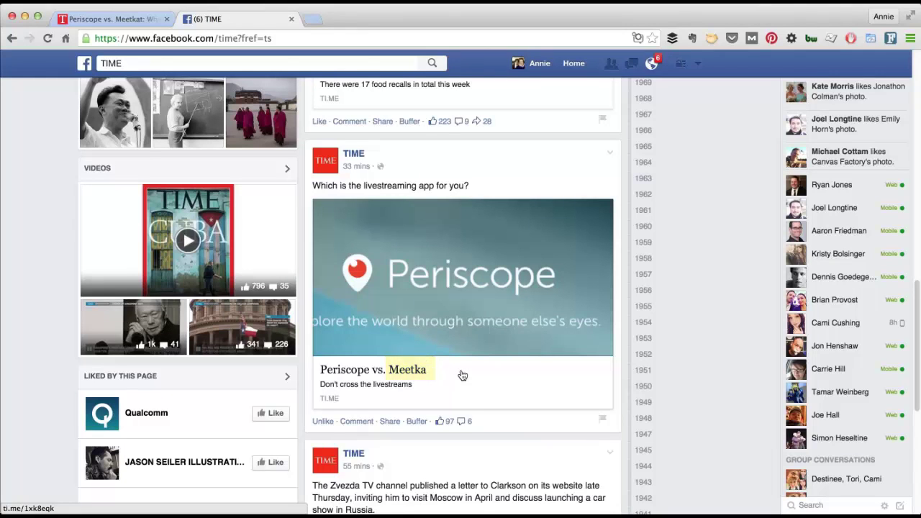
scroll(462, 375, "up", 1)
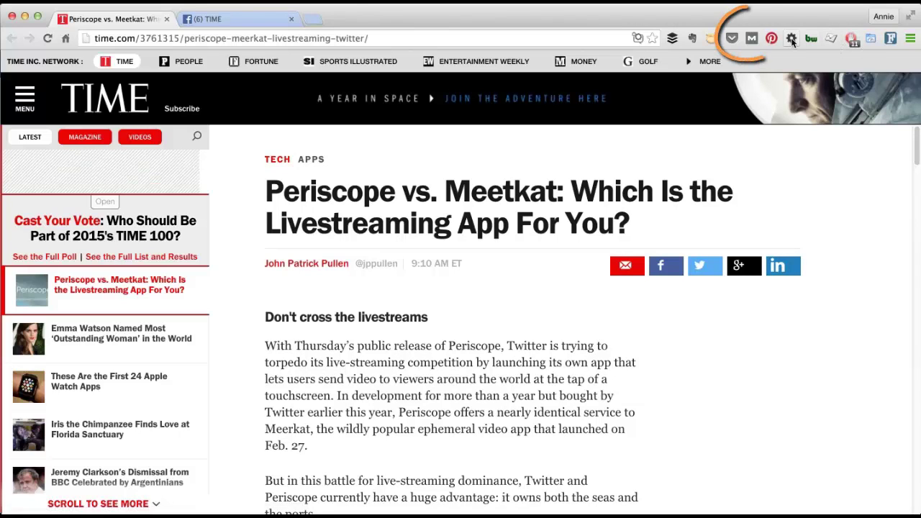
Turn on the Moz toolbar for the TIME article and show the markup types in its page analysis.
left_click(752, 40)
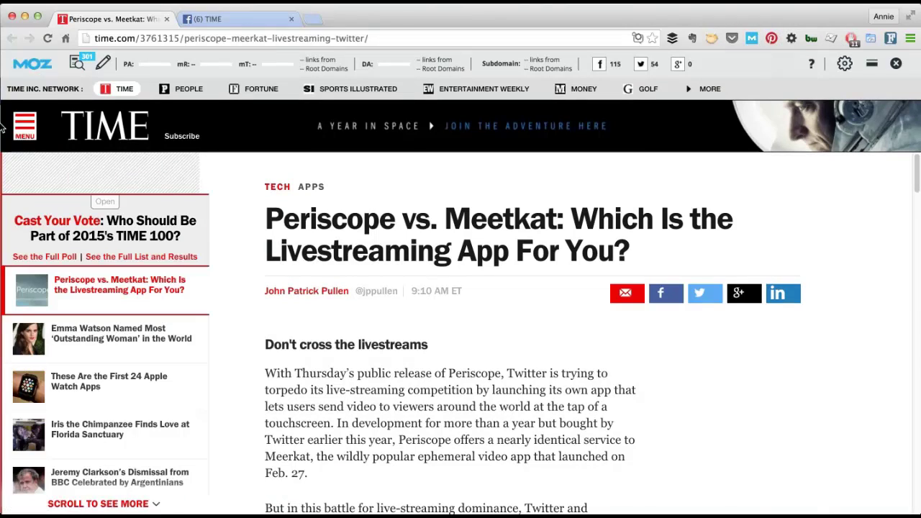
left_click(77, 64)
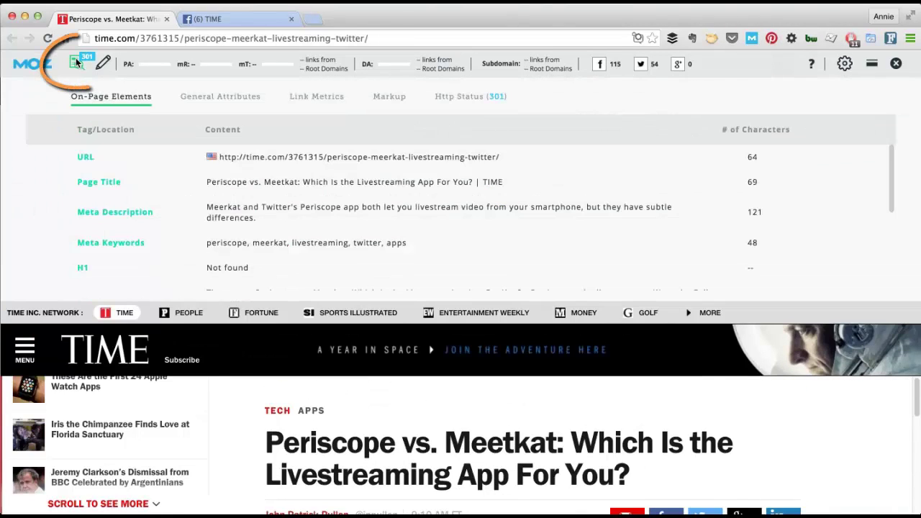
left_click(403, 99)
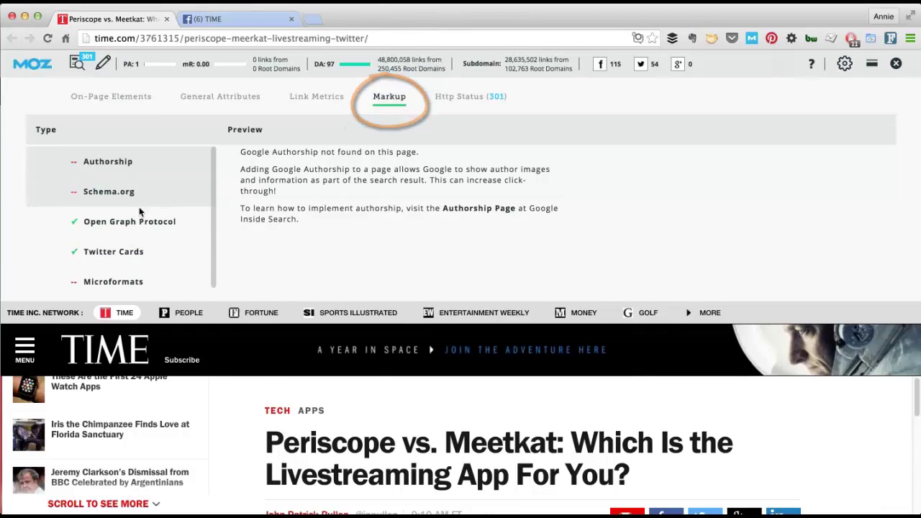
scroll(137, 223, "down", 1)
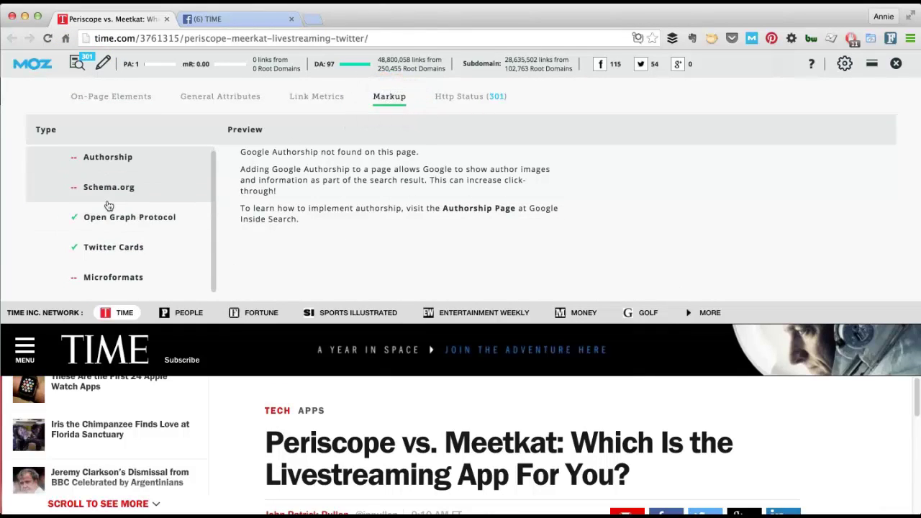
Review the Twitter Cards preview for the article, including its image, title and description.
left_click(105, 249)
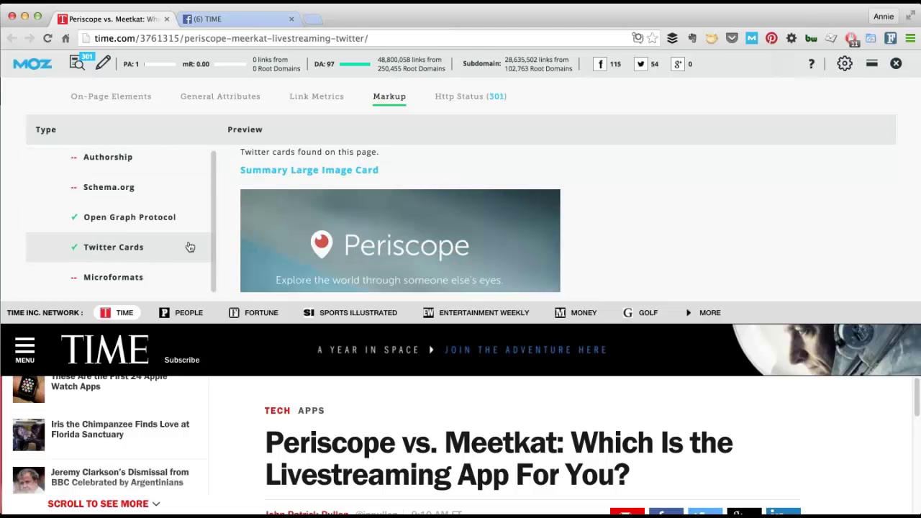
scroll(396, 224, "down", 1)
scroll(396, 228, "down", 1)
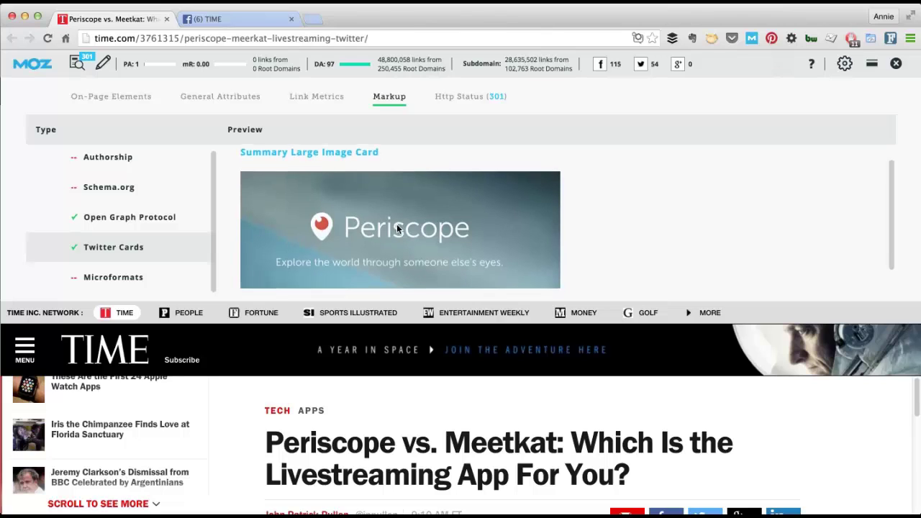
scroll(401, 226, "up", 2)
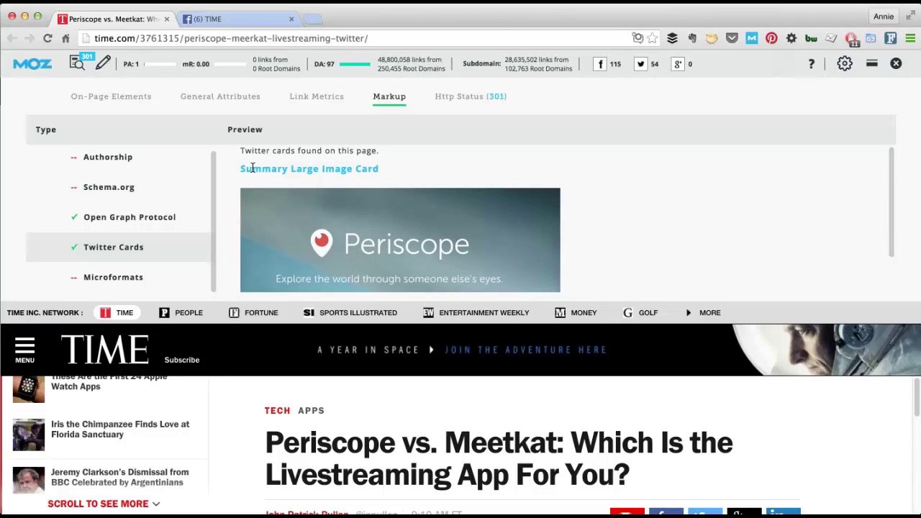
scroll(528, 207, "down", 4)
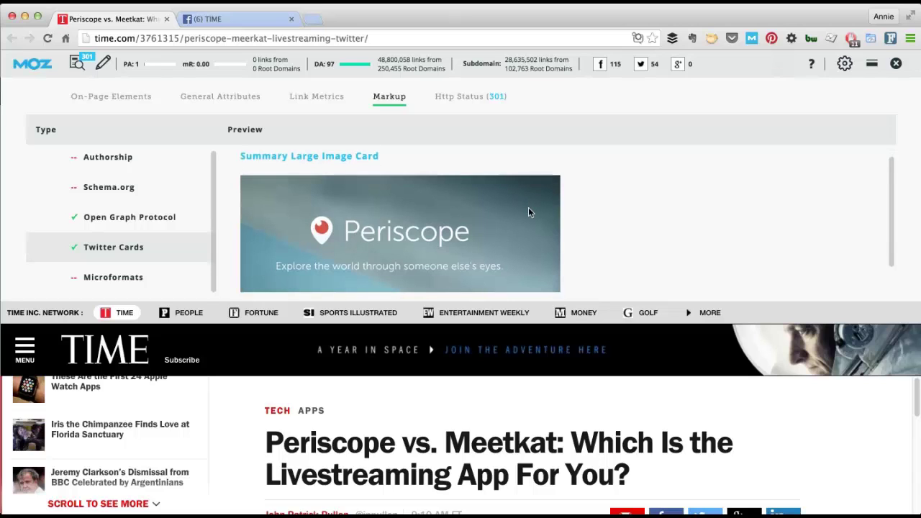
scroll(538, 221, "down", 1)
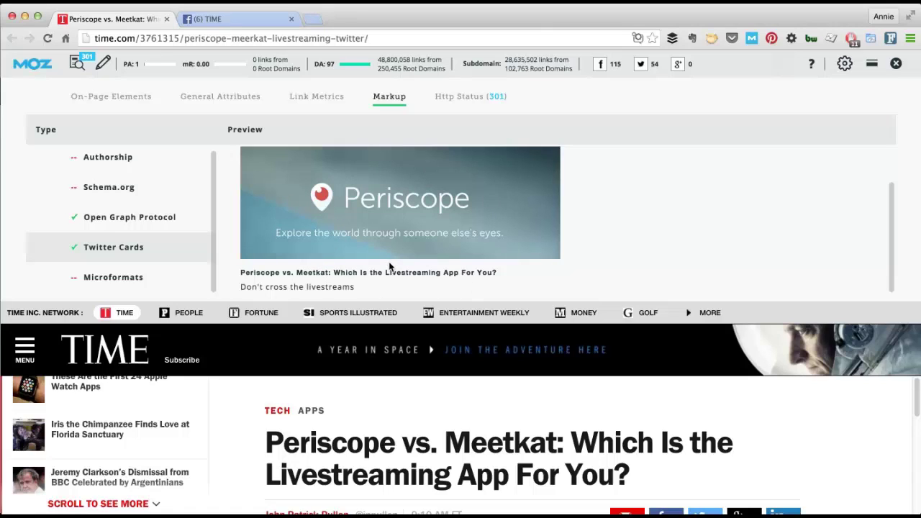
Open the article in the Facebook Open Graph Object Debugger from its Open Graph Protocol markup.
left_click(170, 218)
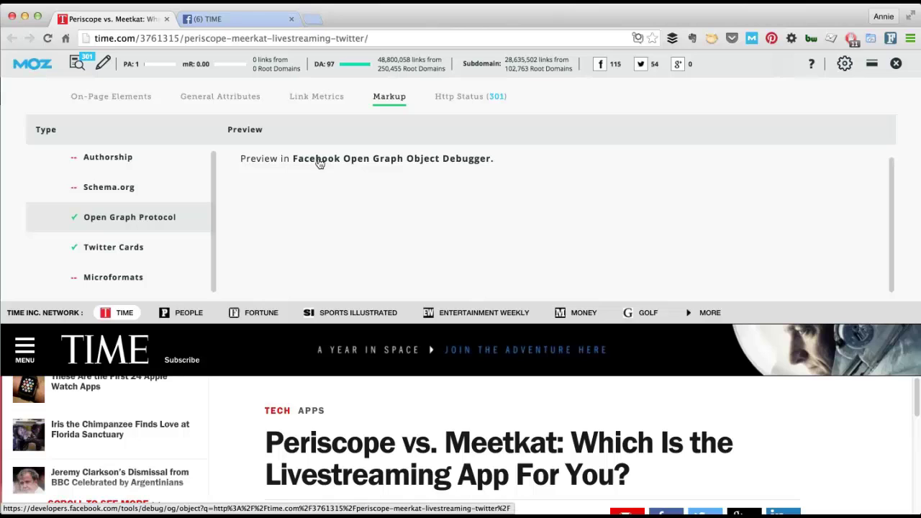
left_click(362, 159)
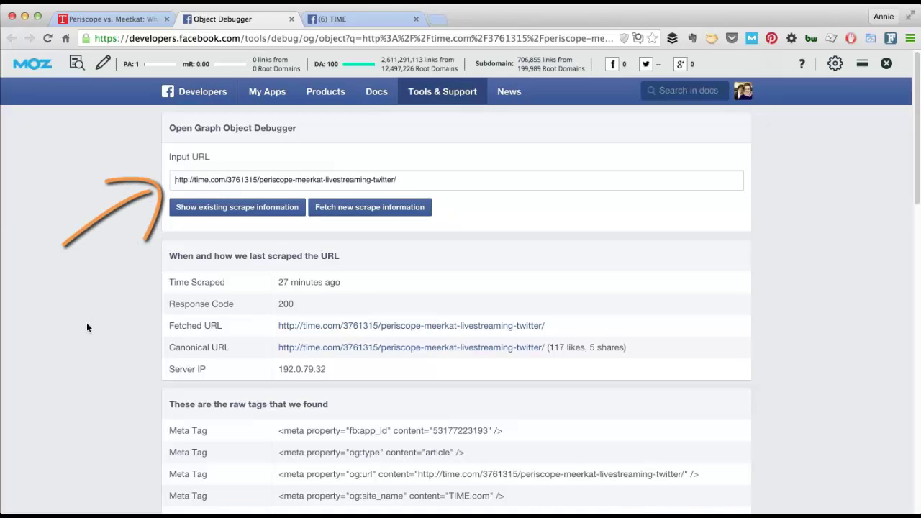
Compare the debugger's preview of what will be shared with the livestreaming post on TIME's Facebook page.
scroll(90, 328, "down", 10)
scroll(93, 331, "down", 6)
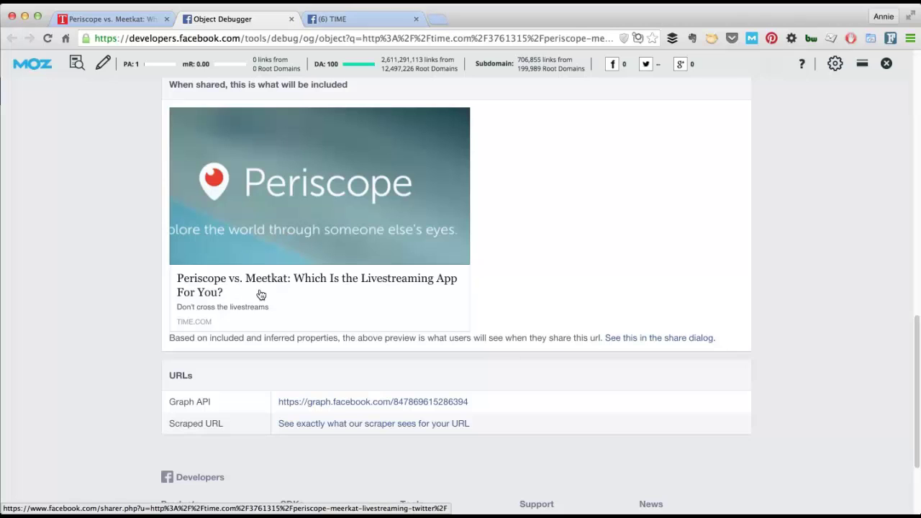
left_click(338, 18)
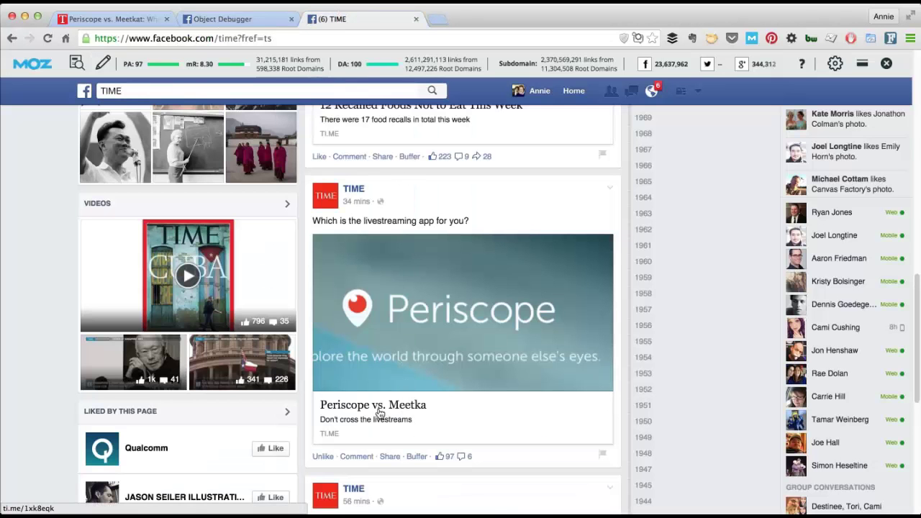
left_click(226, 18)
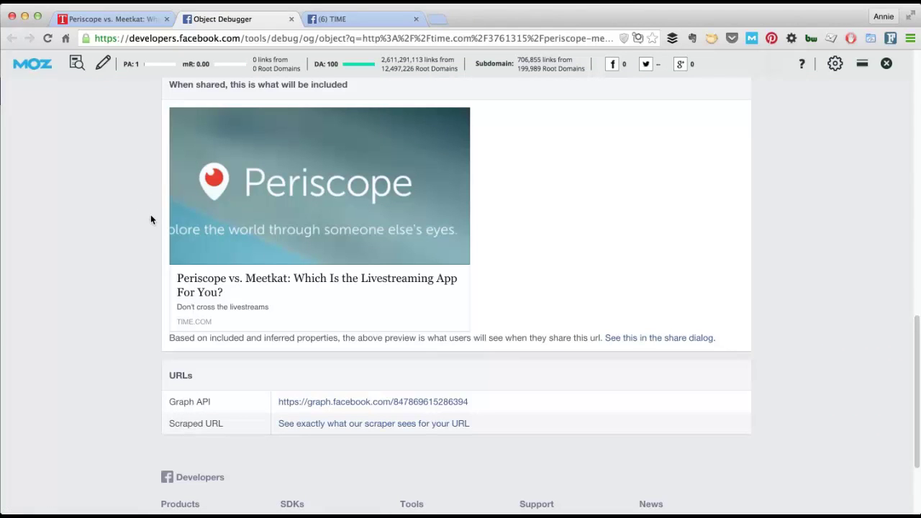
Fetch new scrape information for the article URL and check its raw tags and Open Graph properties.
scroll(173, 241, "up", 1)
scroll(174, 234, "up", 10)
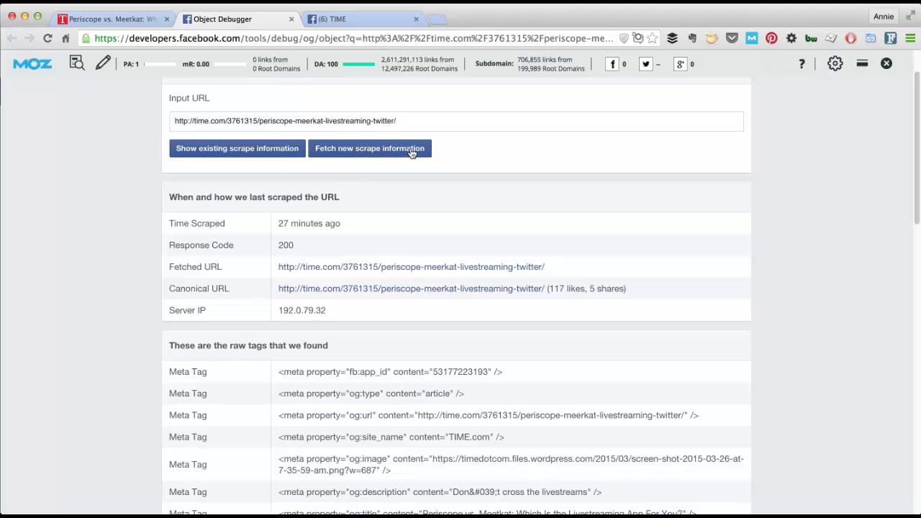
left_click(360, 149)
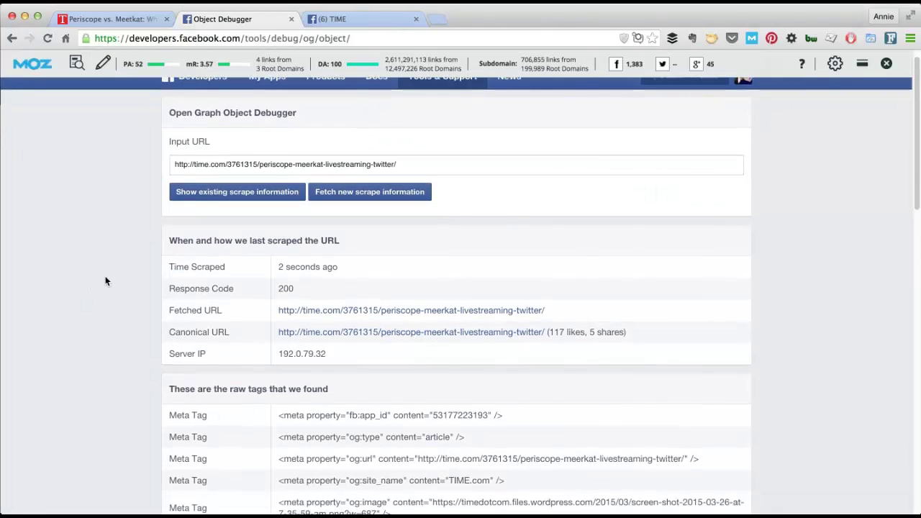
scroll(107, 280, "down", 10)
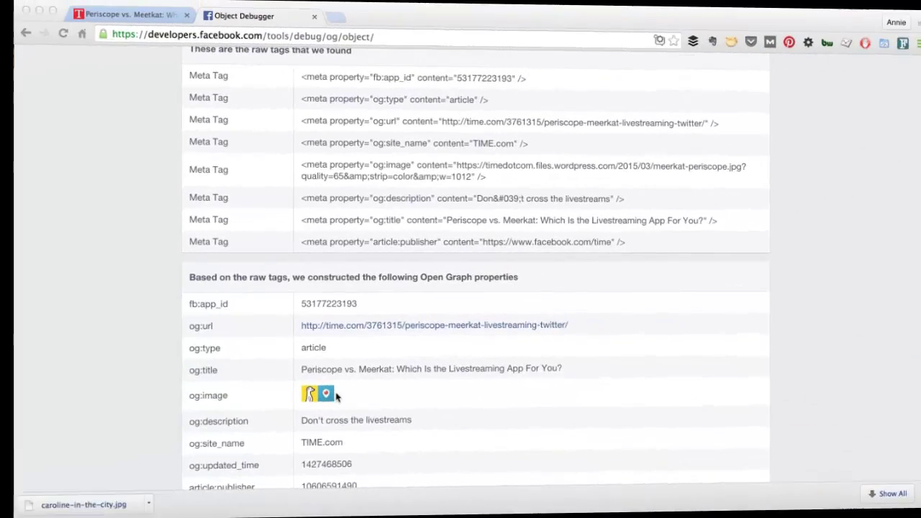
scroll(306, 353, "up", 10)
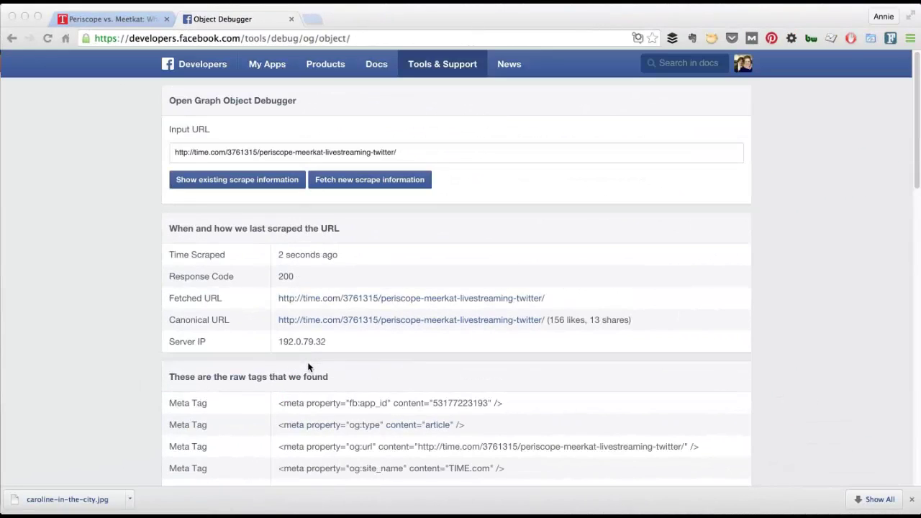
Reload the debugger page, confirming the form resubmission, and check the refreshed share preview.
left_click(47, 38)
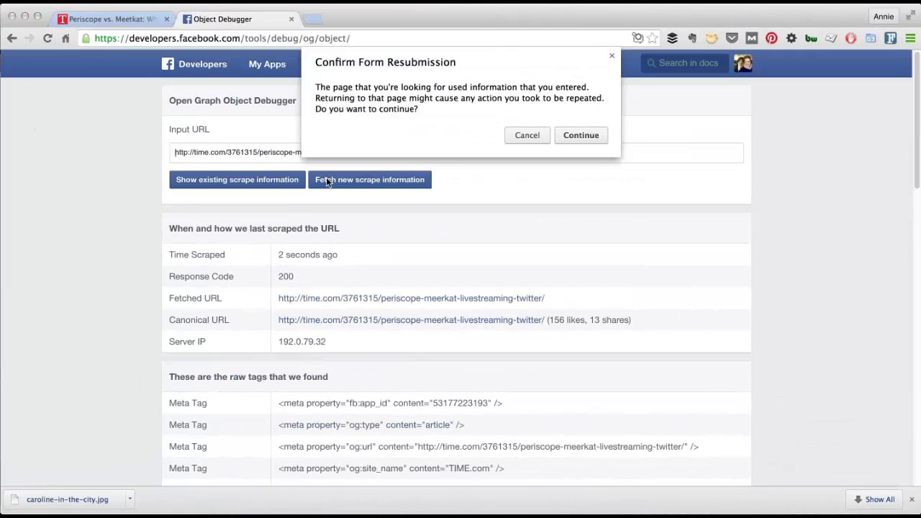
left_click(576, 134)
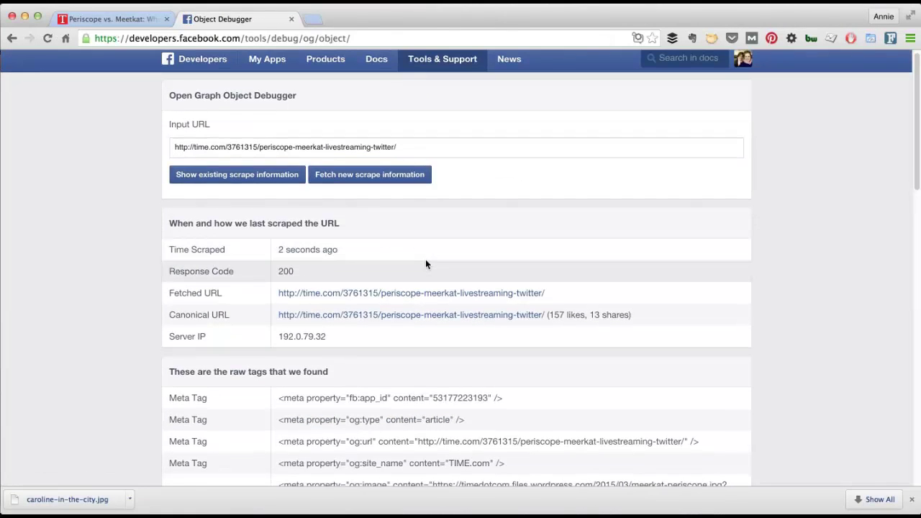
scroll(426, 264, "down", 10)
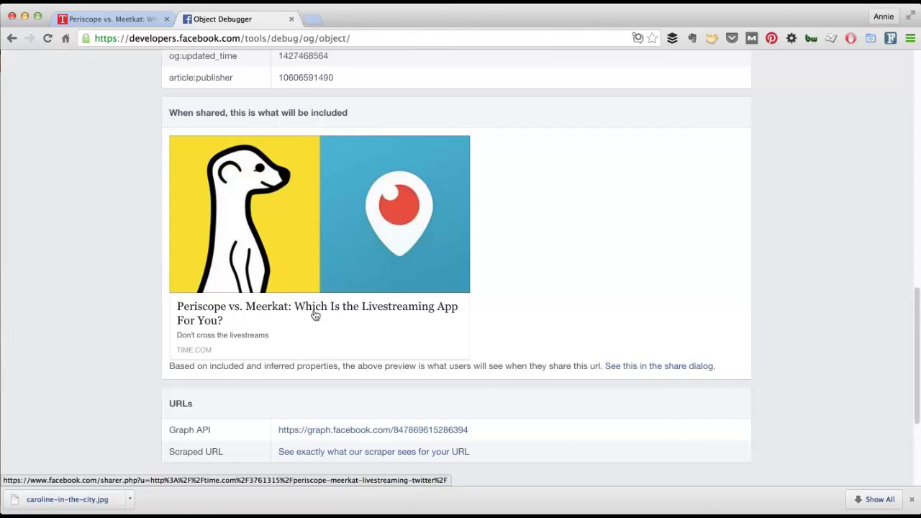
Reload the TIME article and fetch new scrape information for its URL again in the Object Debugger.
left_click(105, 19)
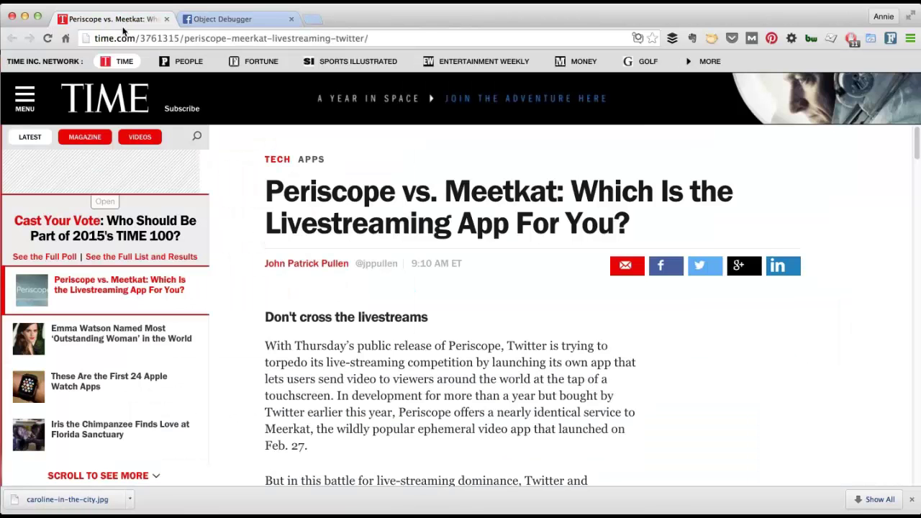
left_click(49, 39)
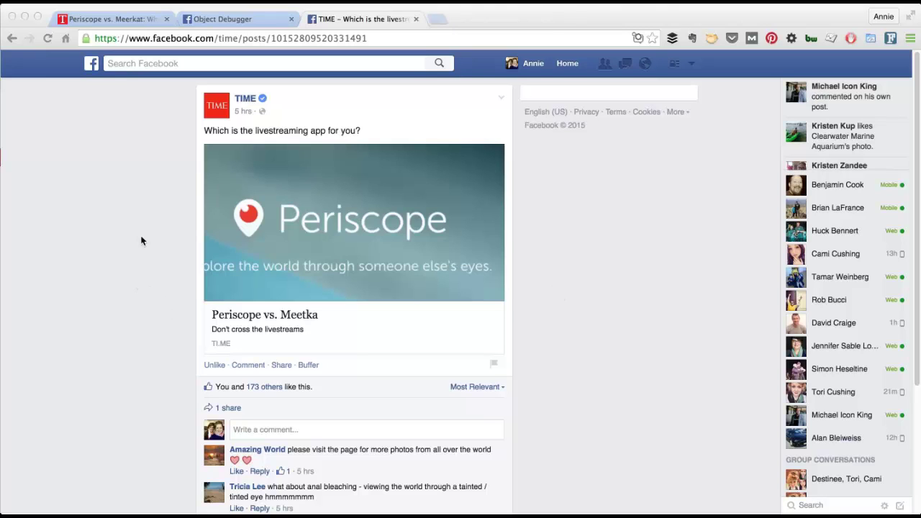
left_click(224, 19)
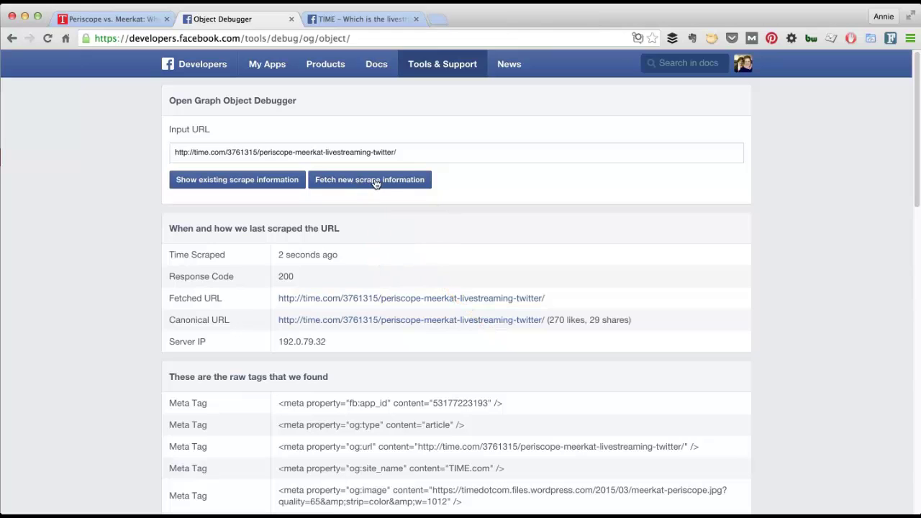
left_click(375, 183)
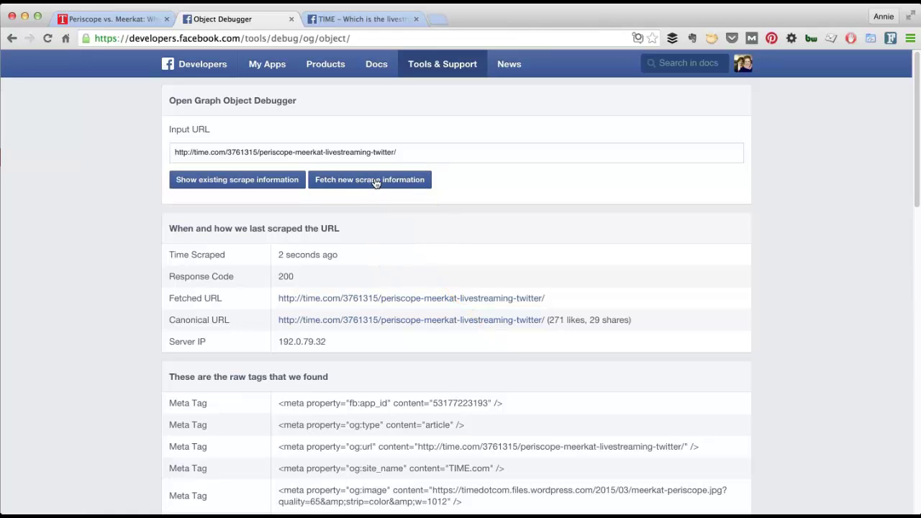